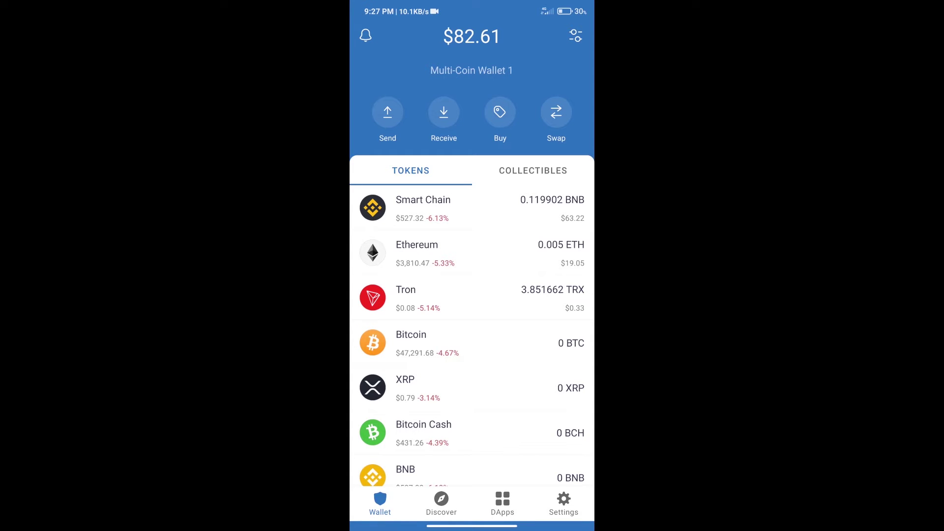
Bring up the Buy token list from the Wallet home screen.
click(500, 112)
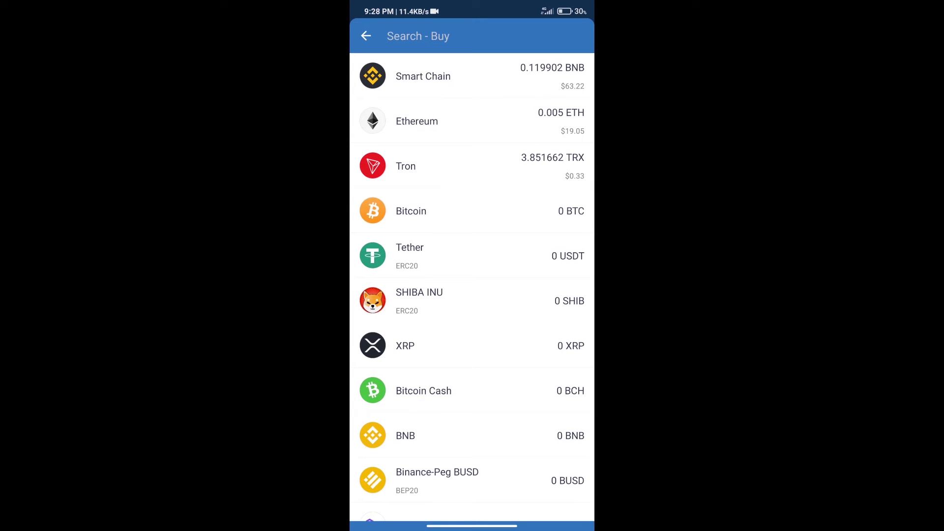
Search 'bnb', start a BNB purchase and edit its amount, then abandon it.
click(443, 36)
text(bn)
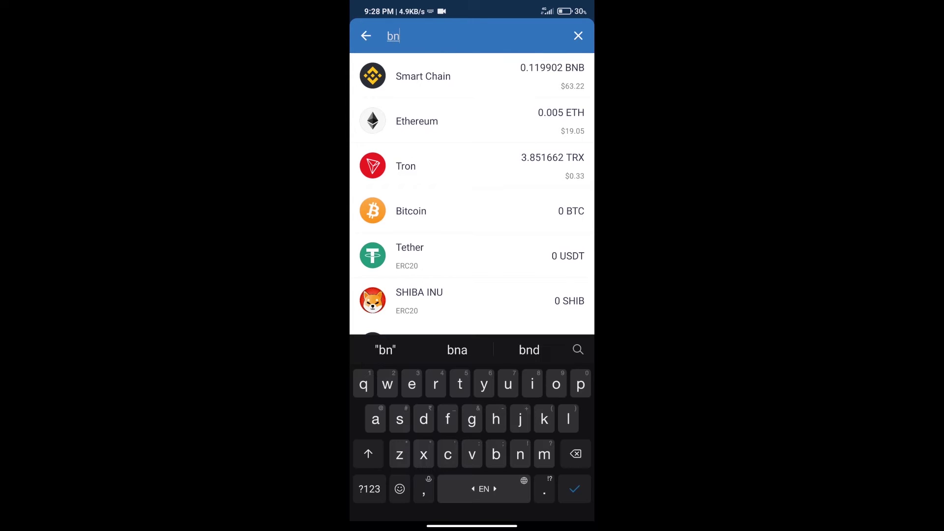
text(b)
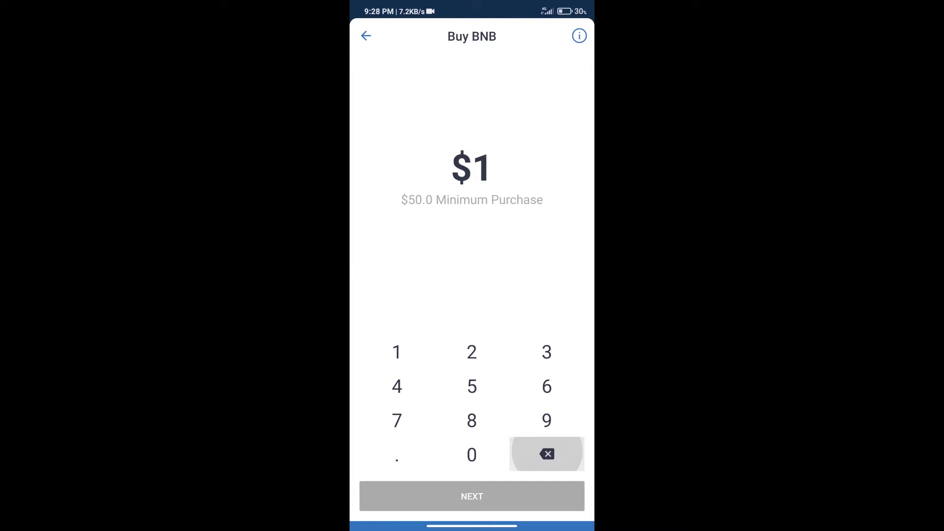
click(472, 387)
click(471, 454)
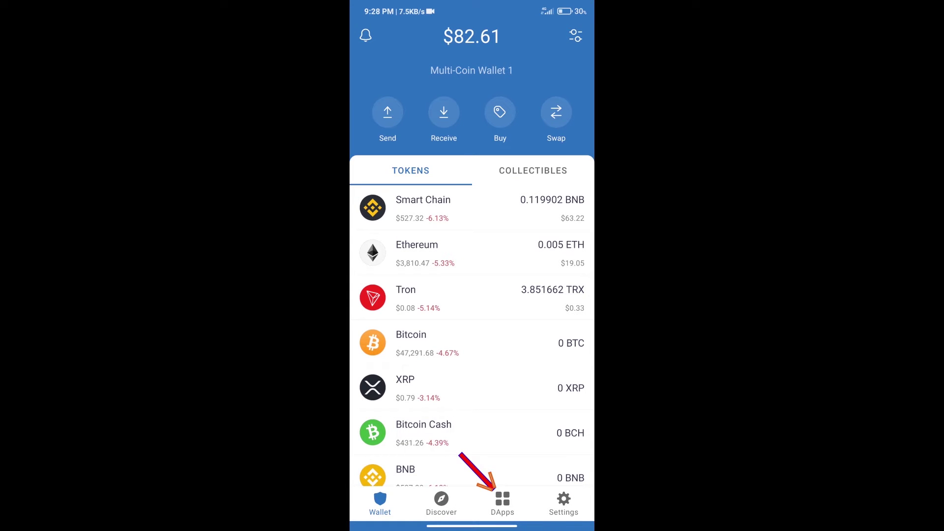
Launch PancakeSwap from the DApps browser's Popular section and begin connecting a wallet.
click(502, 504)
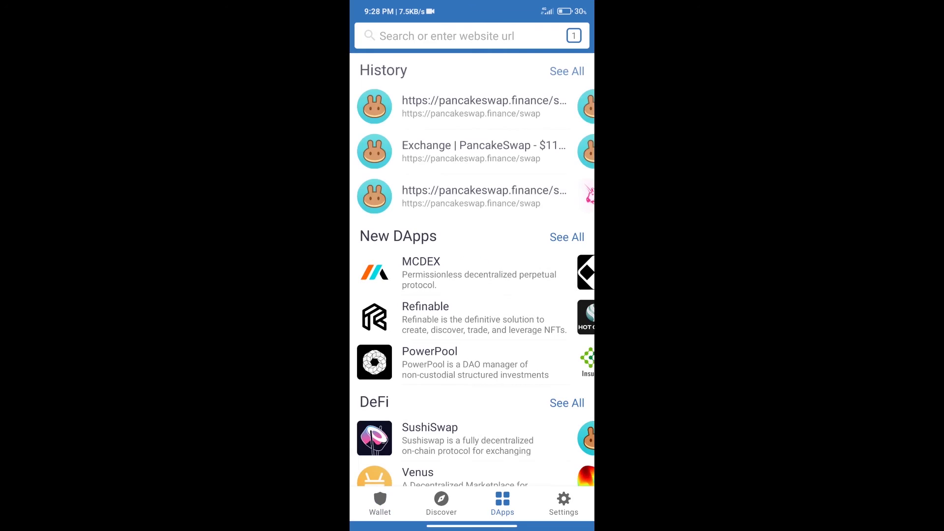
scroll(473, 295, down, 5)
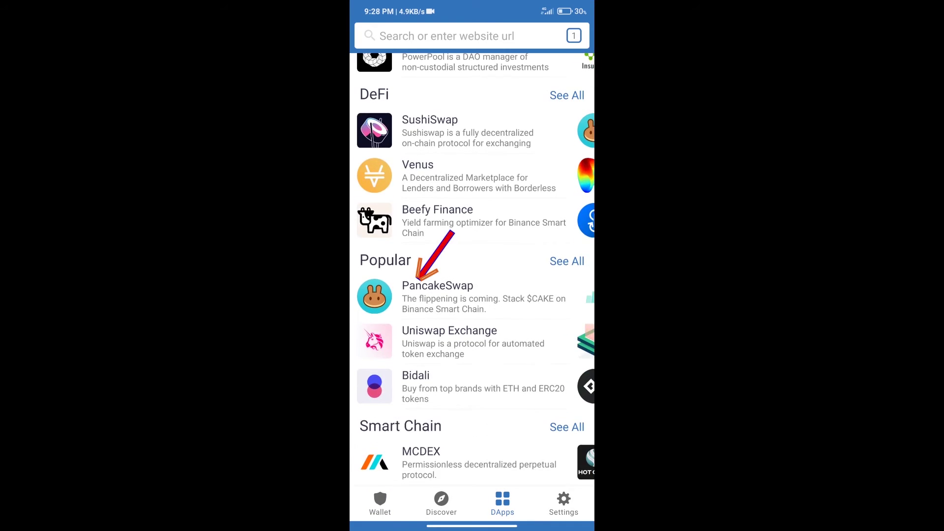
click(438, 286)
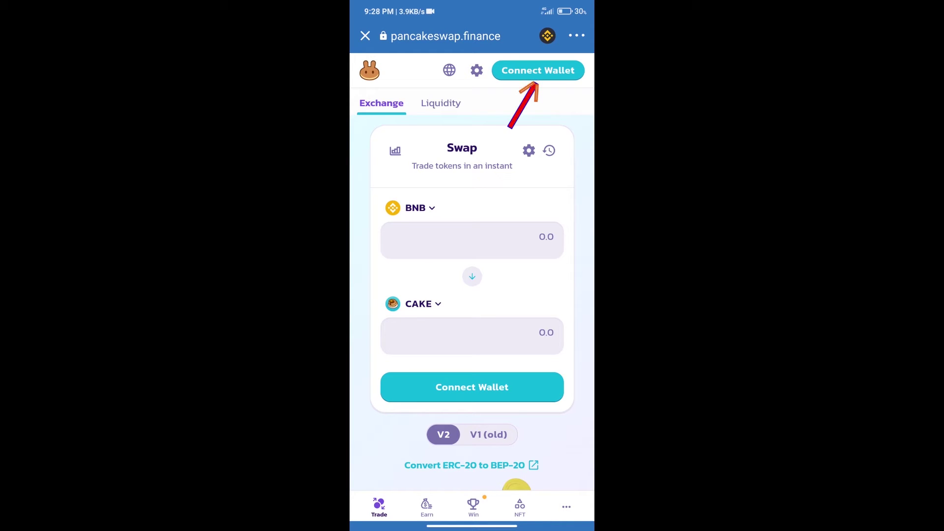
click(538, 70)
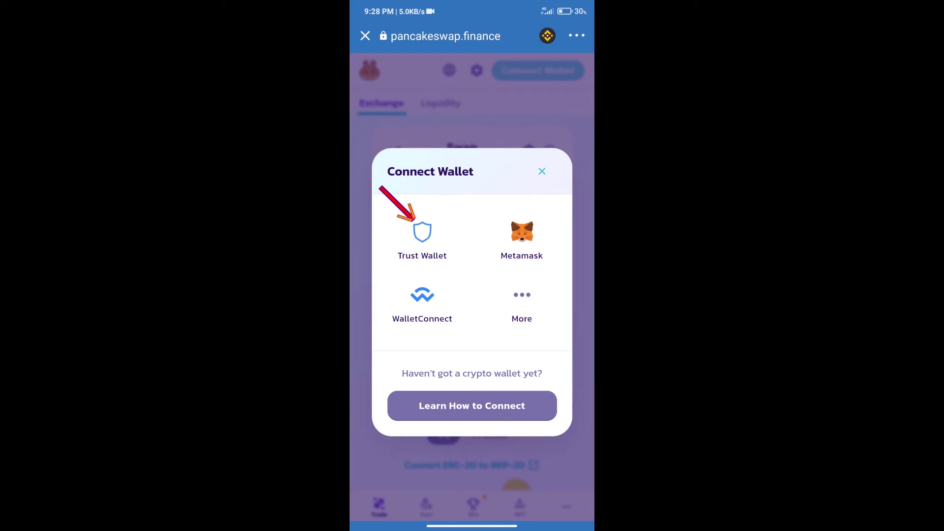
Connect PancakeSwap with Trust Wallet and switch to CoinMarketCap's Cratos (CRTS) page.
click(422, 236)
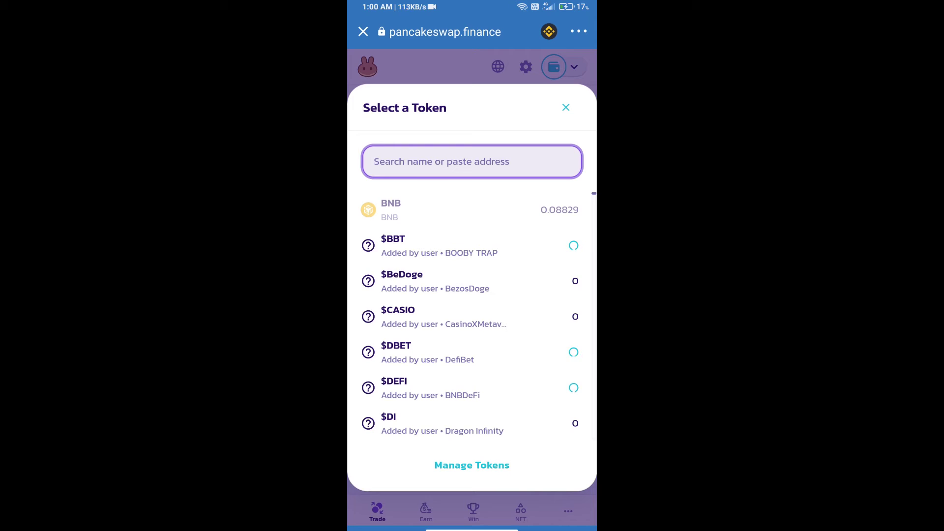
click(516, 332)
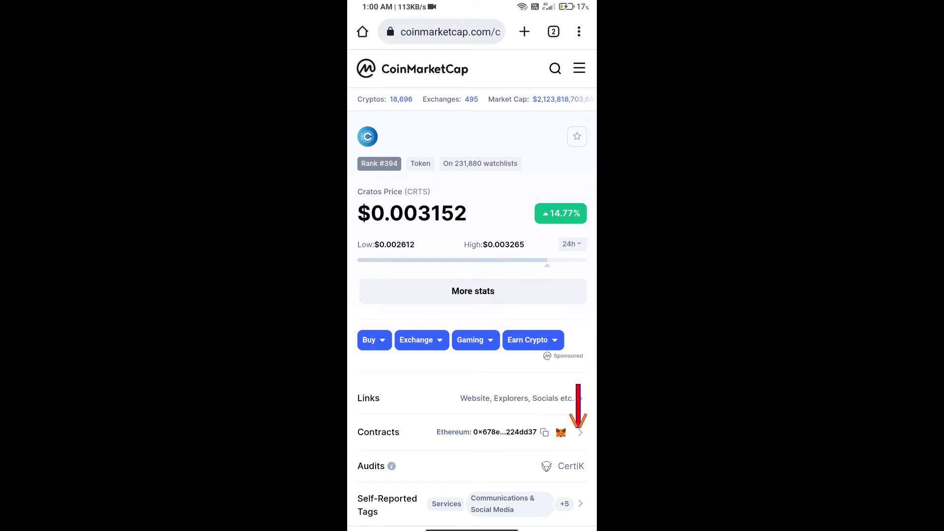
Copy Cratos's BNB Smart Chain (BEP20) contract address and paste it into PancakeSwap's token search.
click(580, 432)
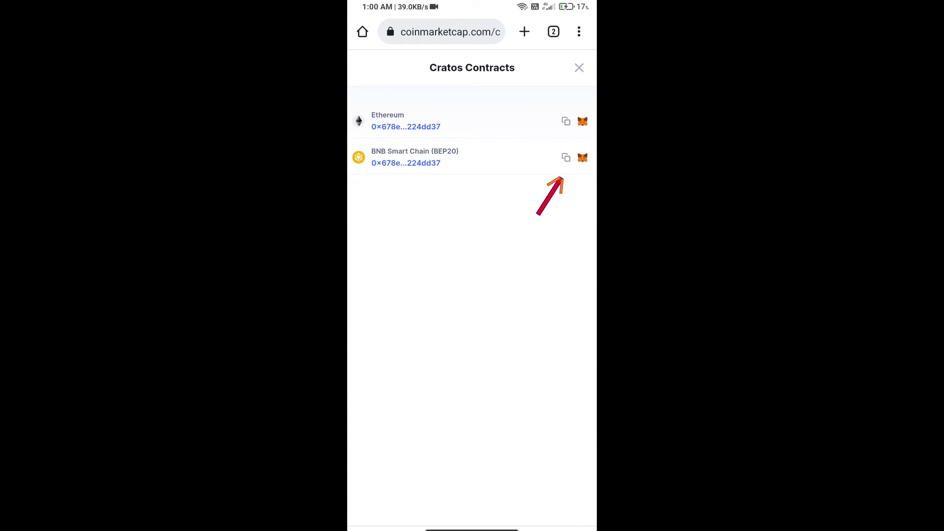
click(566, 158)
key(super)
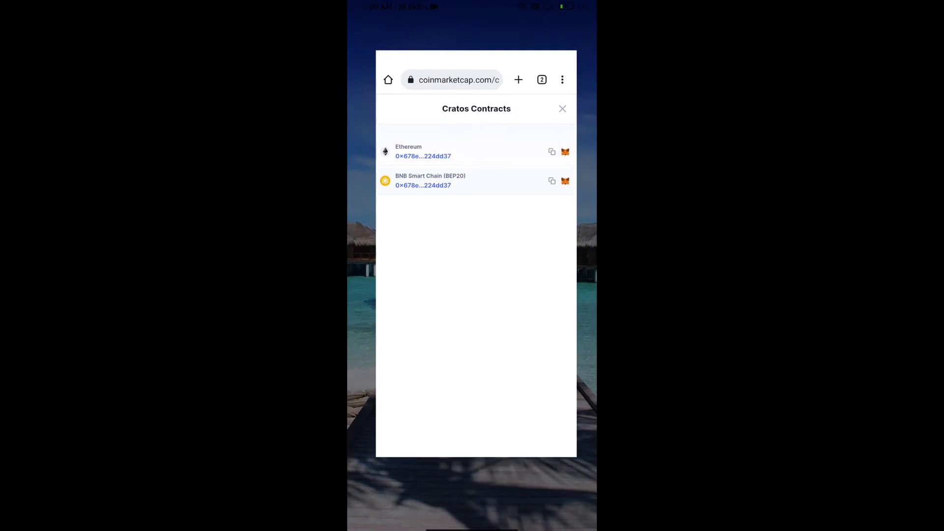
click(532, 325)
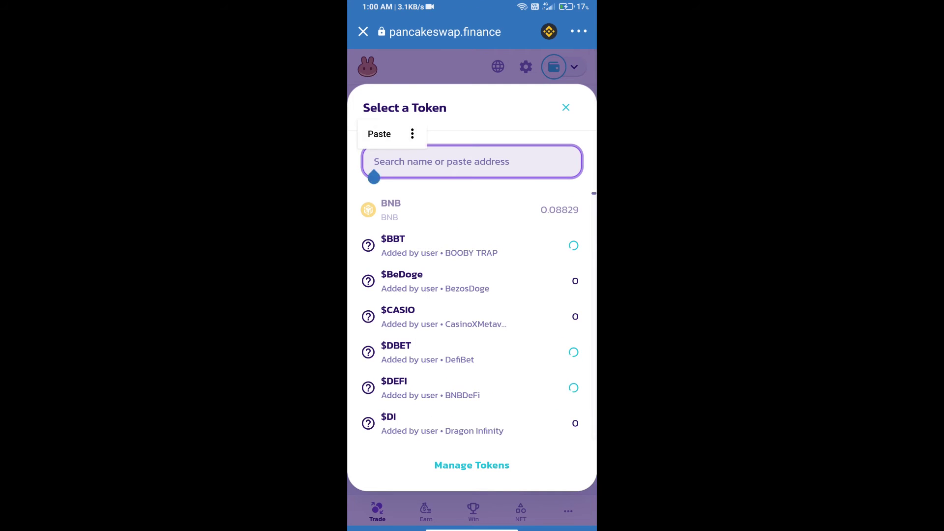
click(384, 133)
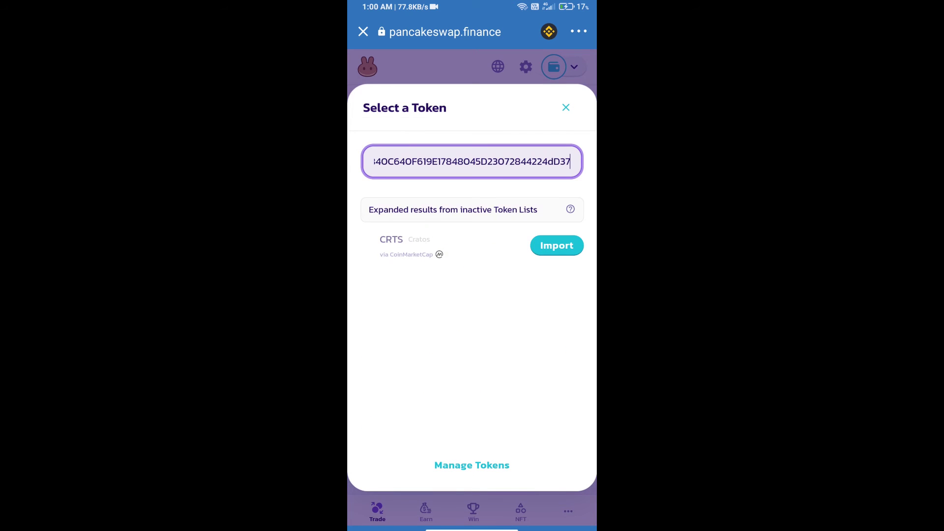
Import the found Cratos (CRTS) BEP20 token, acknowledging the risk warning.
click(541, 316)
click(374, 423)
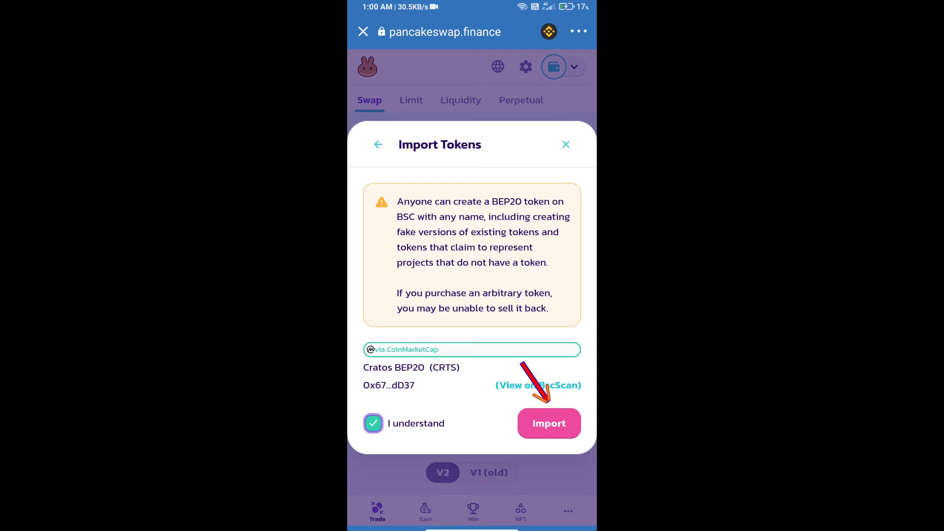
click(549, 423)
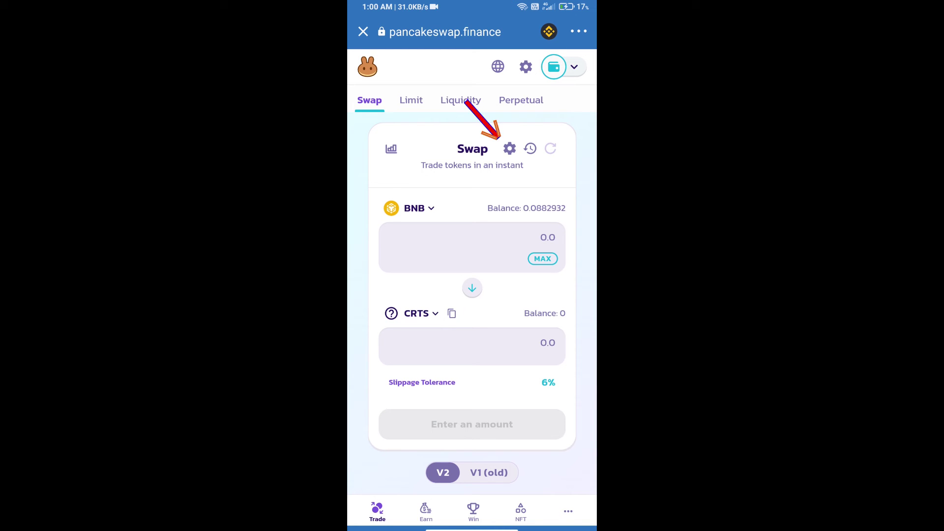
Set the swap's slippage tolerance to 0.5% in PancakeSwap settings.
click(509, 148)
click(520, 403)
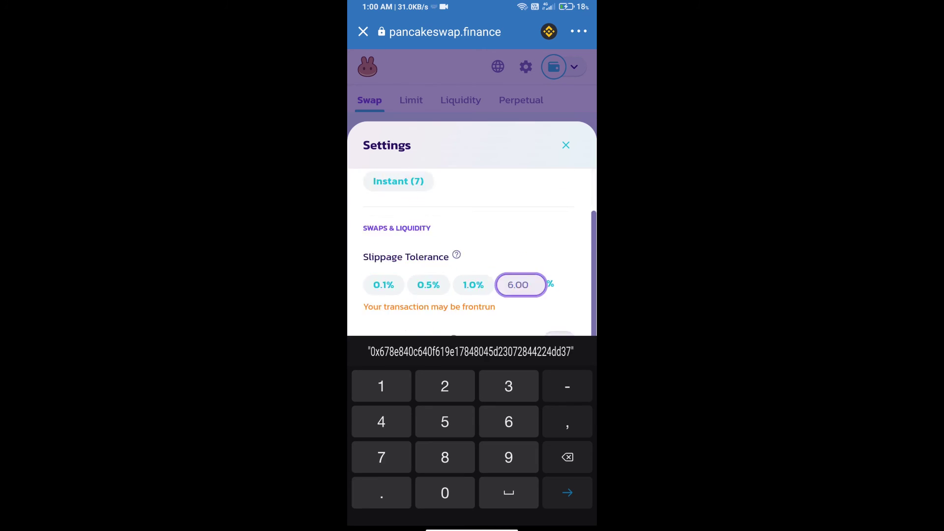
text(0.5)
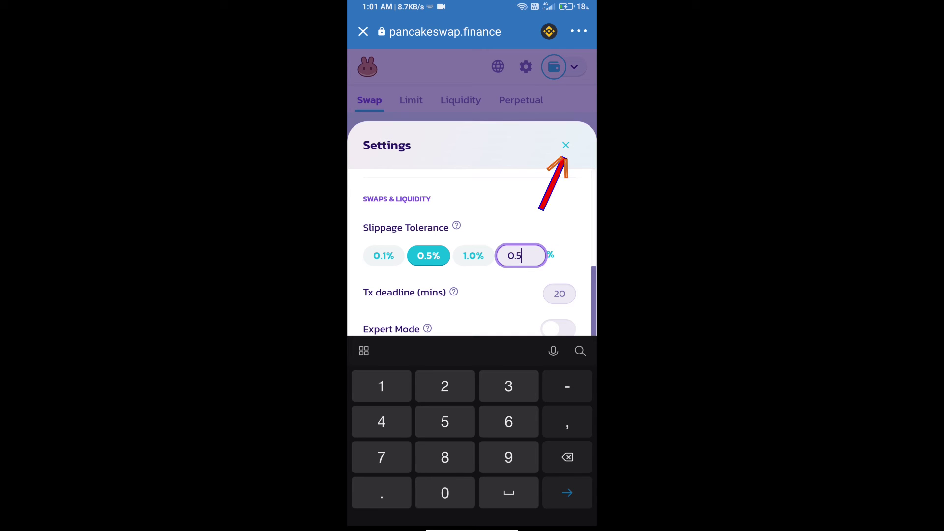
click(566, 145)
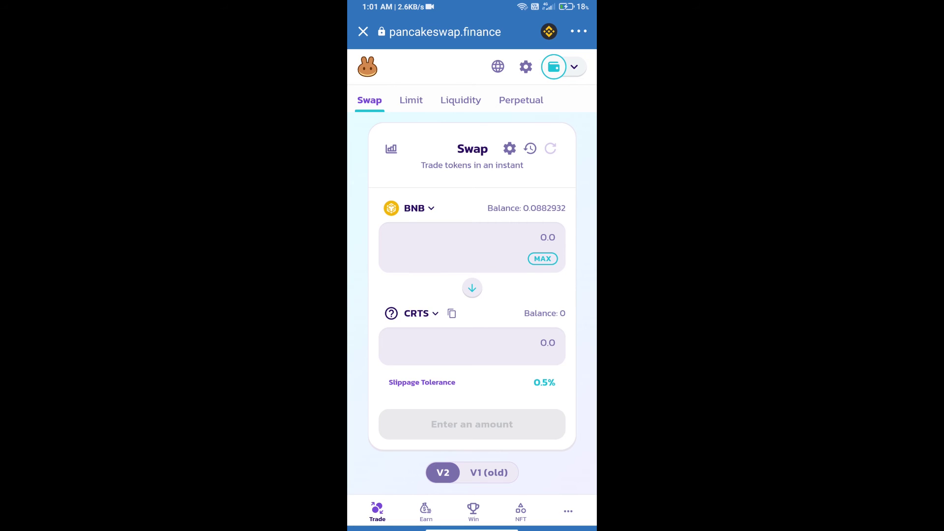
Enter 100 CRTS to receive, review the BNB-to-CRTS swap and accept the updated price.
click(472, 343)
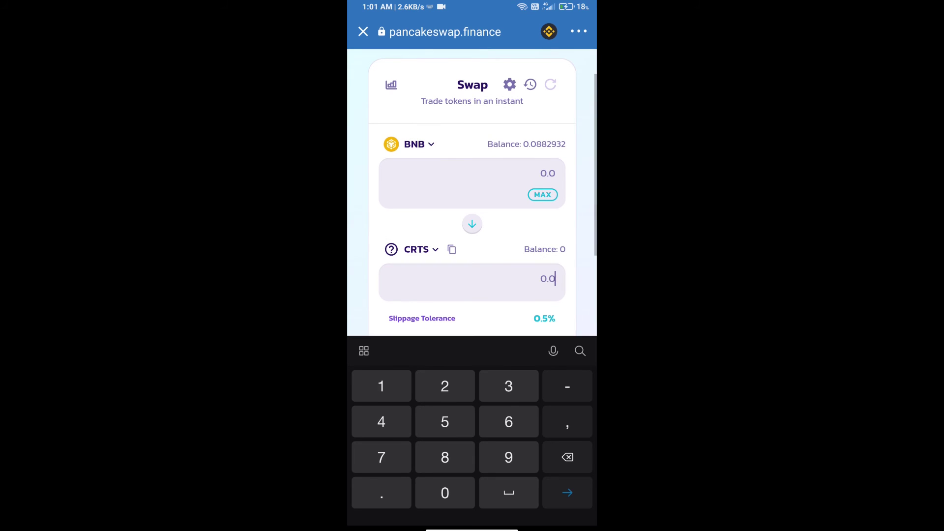
text(10)
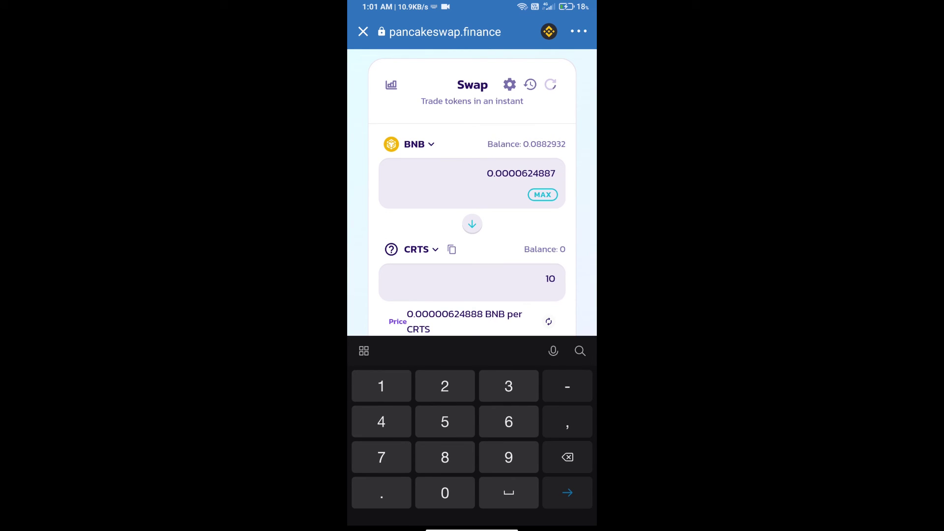
text(0)
scroll(472, 222, down, 5)
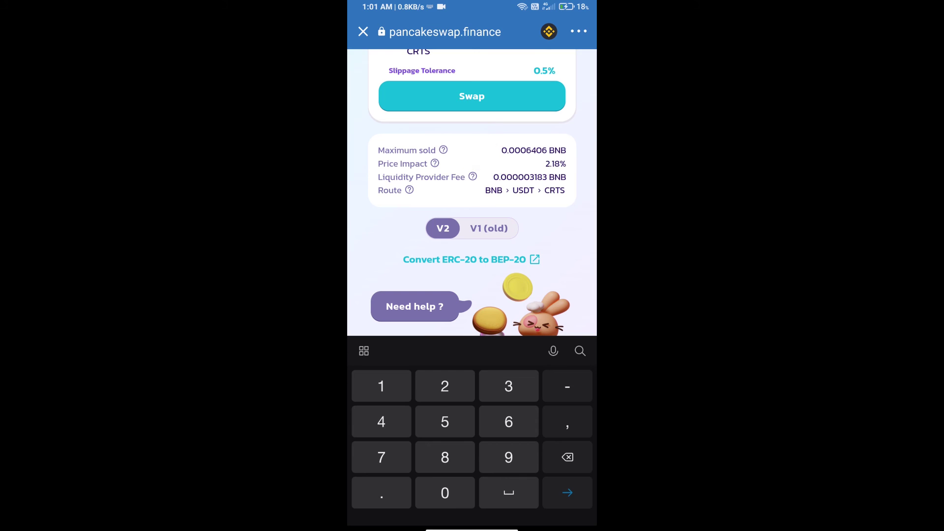
click(472, 96)
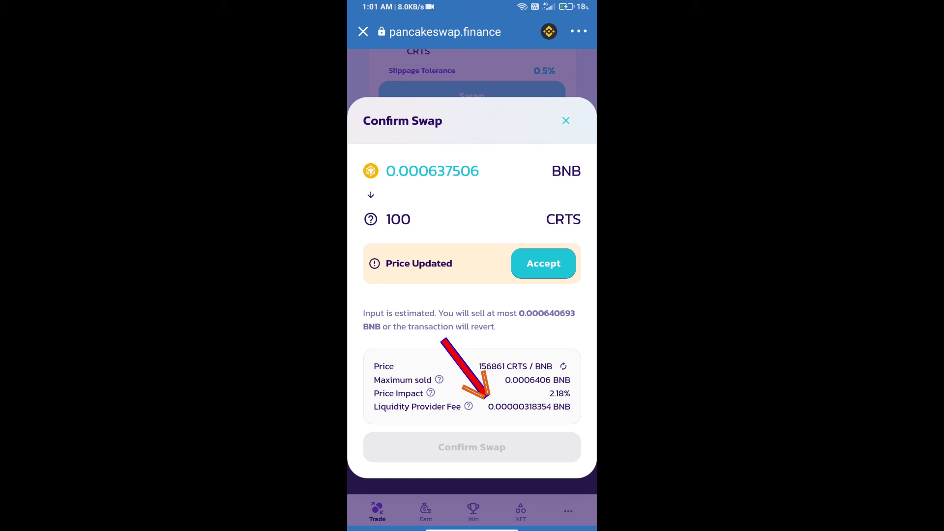
click(544, 263)
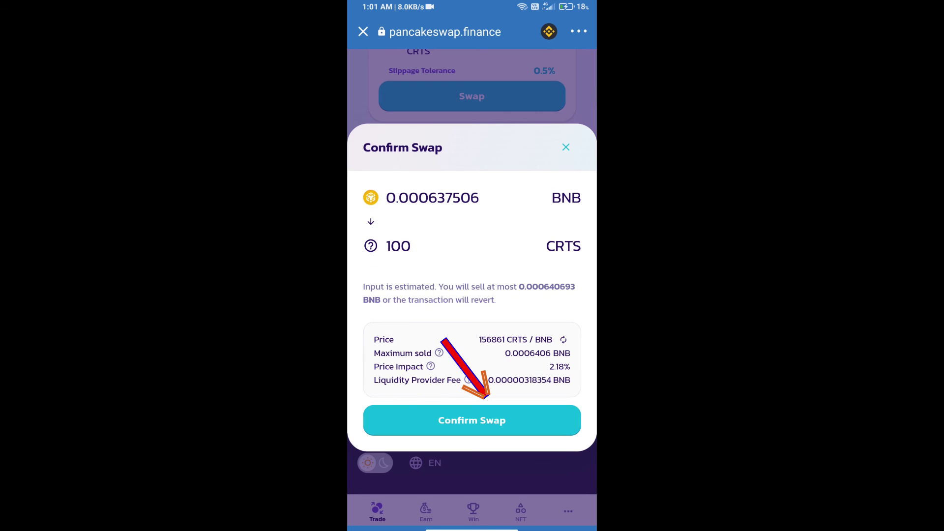